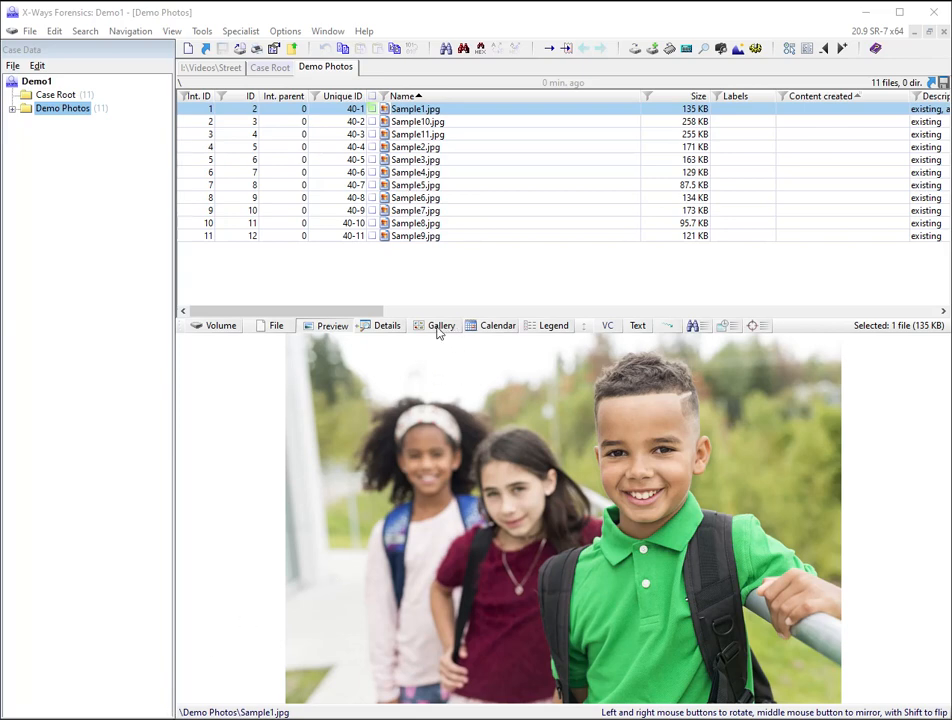
Show the Demo Photos files as a gallery of thumbnails and tag all of them
click(437, 330)
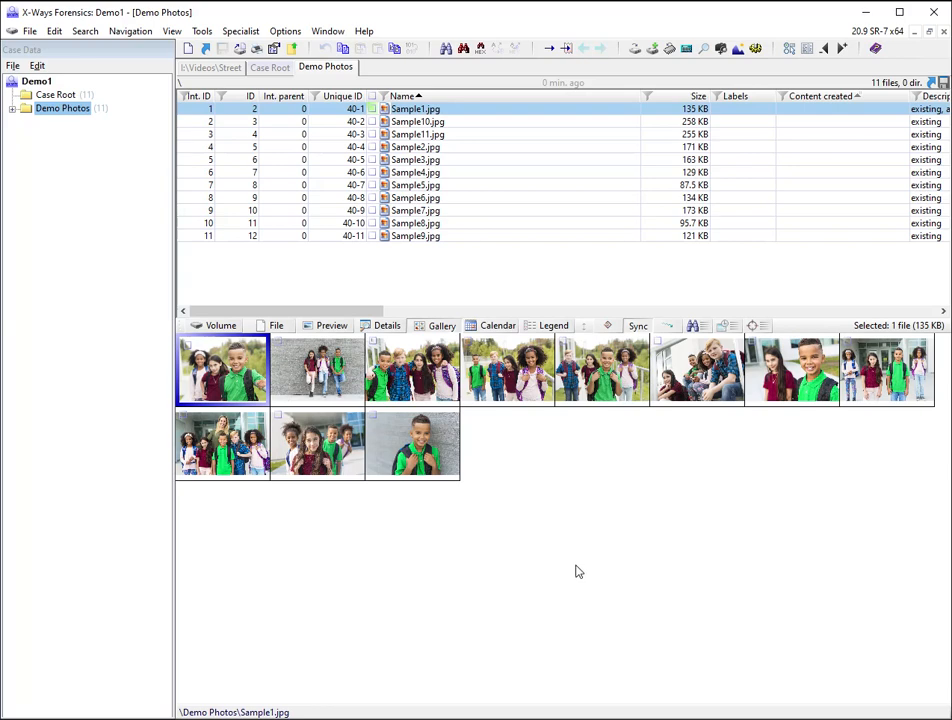
click(373, 97)
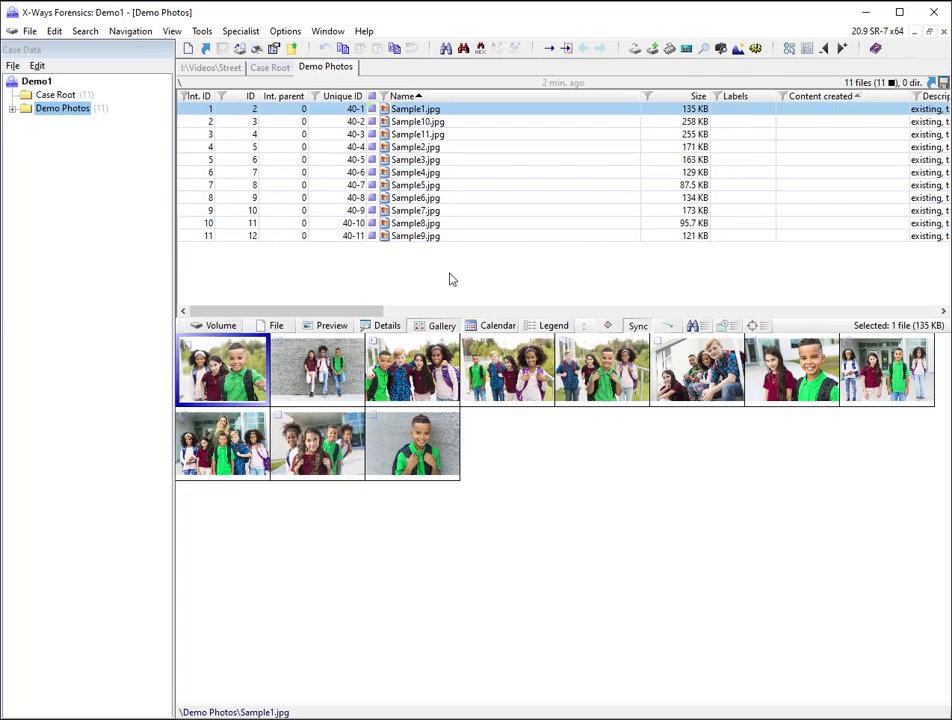
Run the Exponent X-Tension and open its Faces module, acknowledging the license and trial notices
click(201, 31)
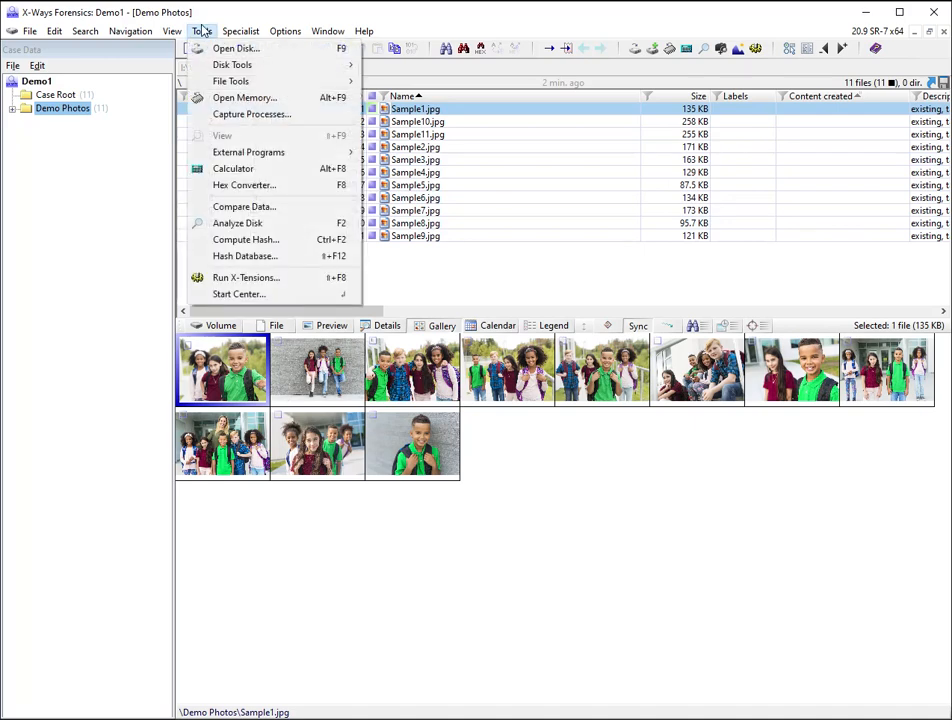
click(265, 283)
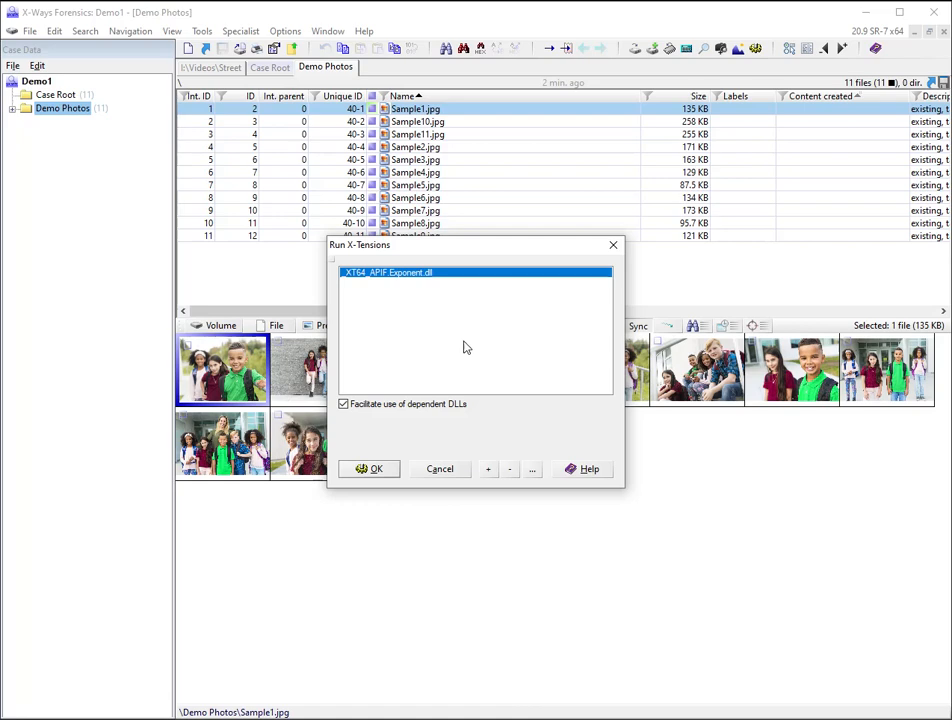
click(386, 472)
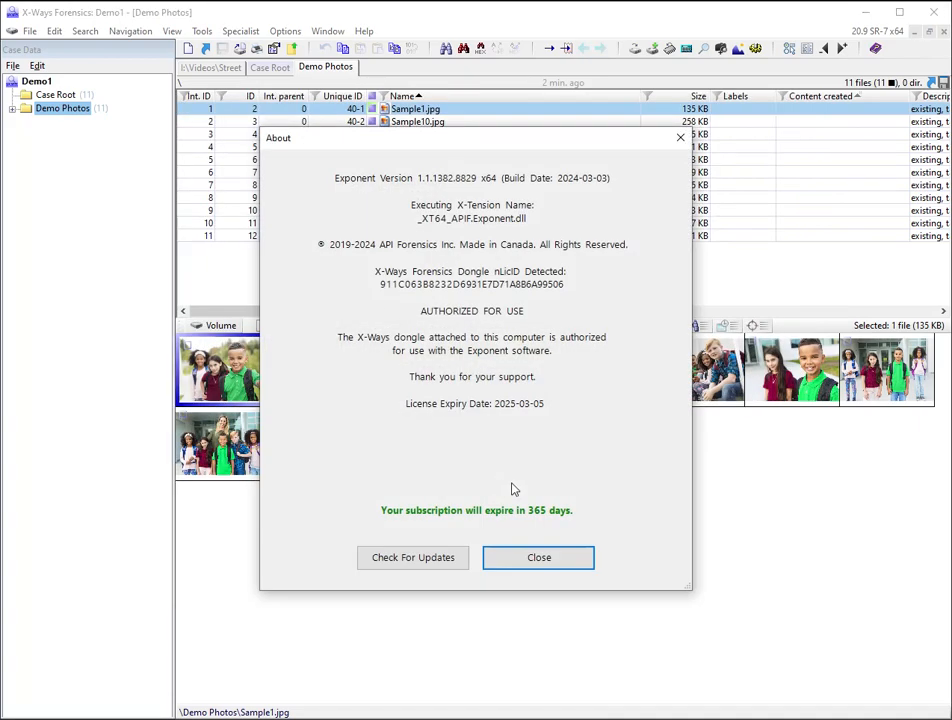
click(531, 565)
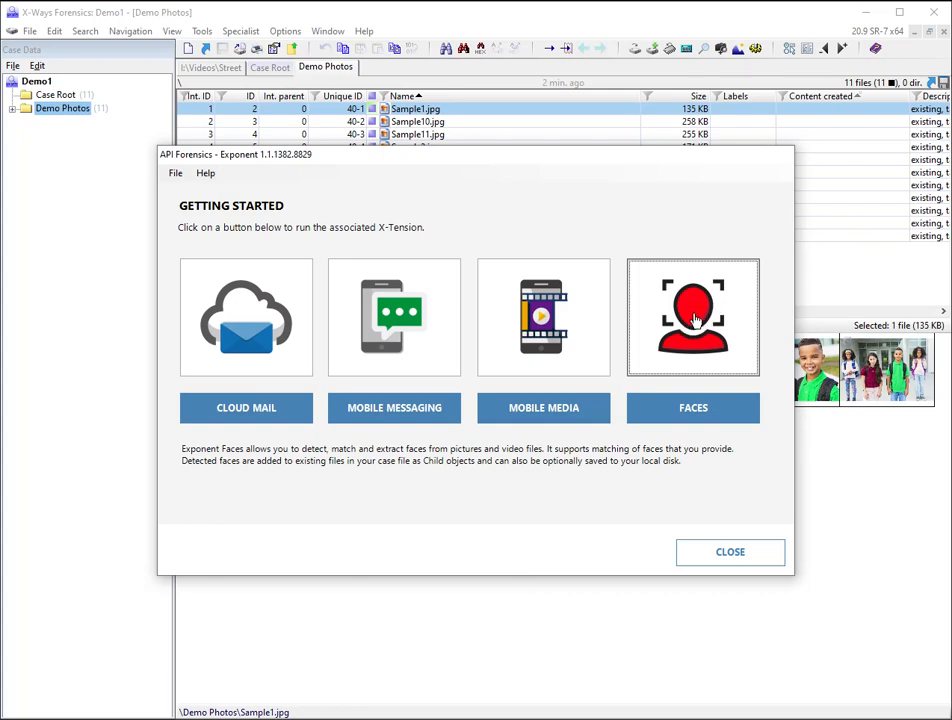
click(695, 320)
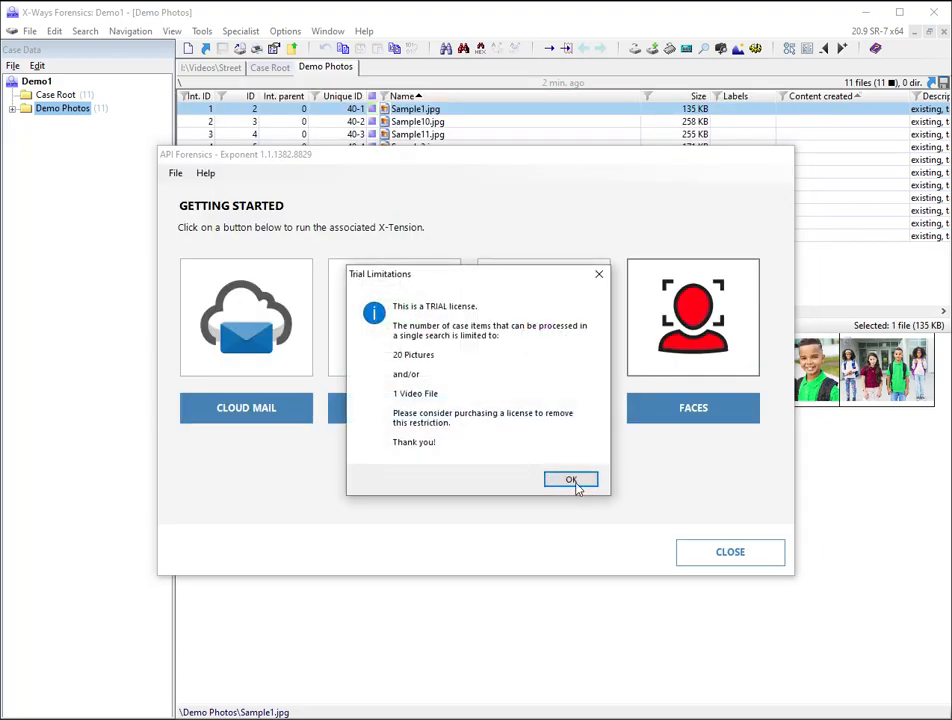
click(571, 481)
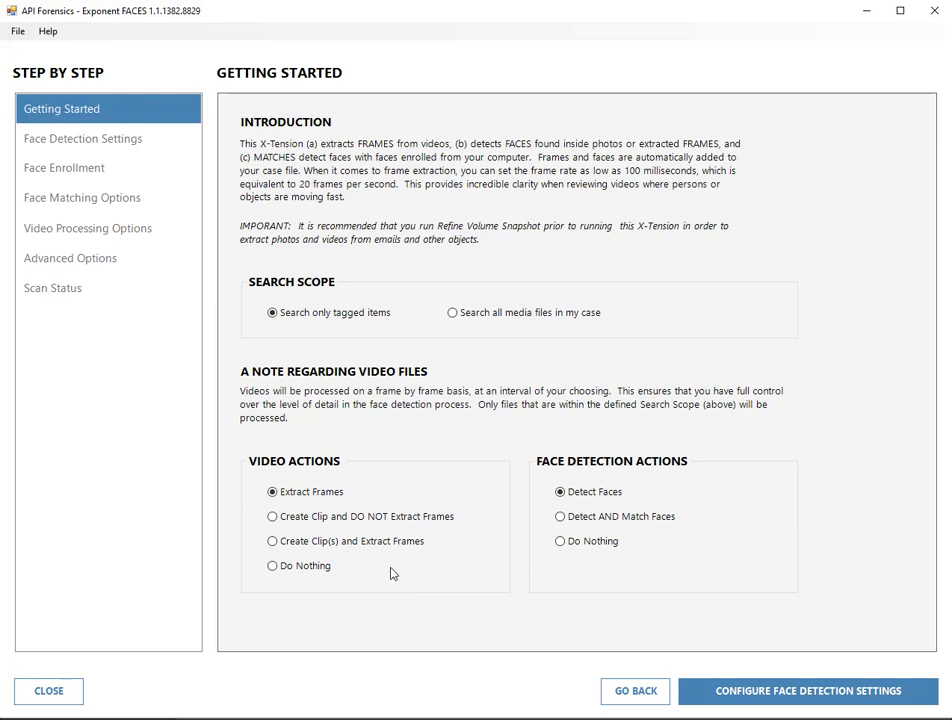
Set the video action to Do Nothing and face detection to Detect AND Match Faces, accepting the default face detection settings
click(275, 568)
click(561, 518)
click(742, 692)
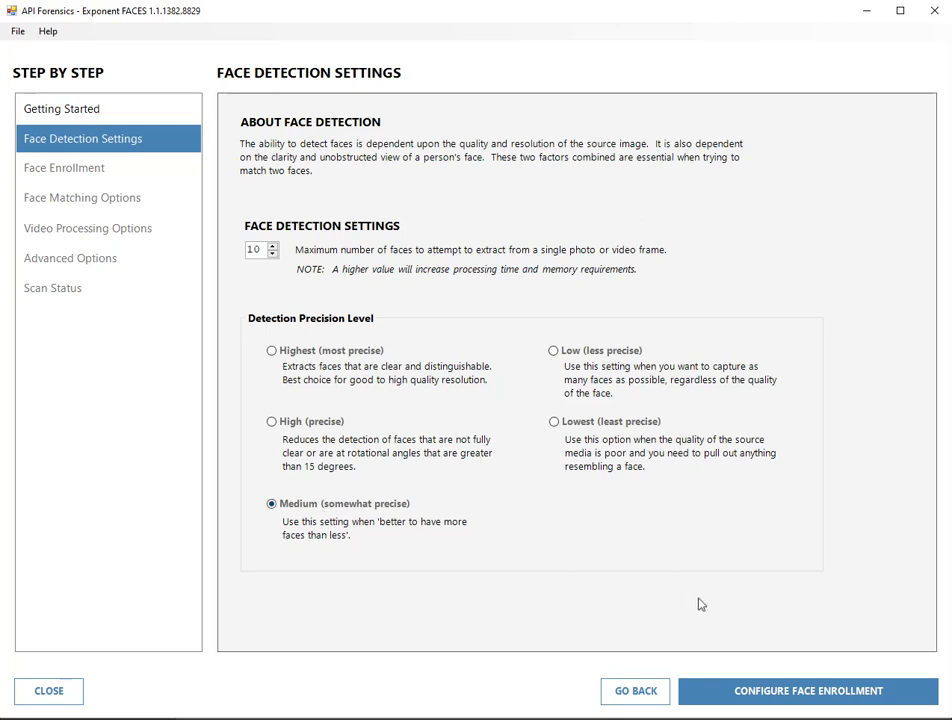
click(731, 694)
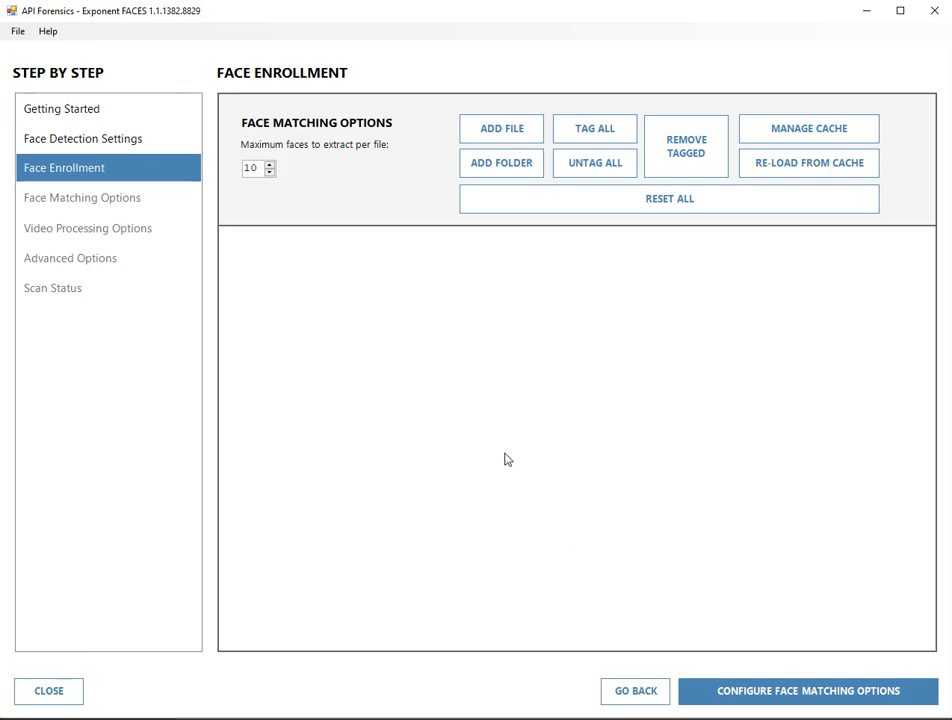
Enroll faces from Sample5.jpg and remove the girl's face, 1-Sample5.jpg, keeping only the boy's face
click(517, 136)
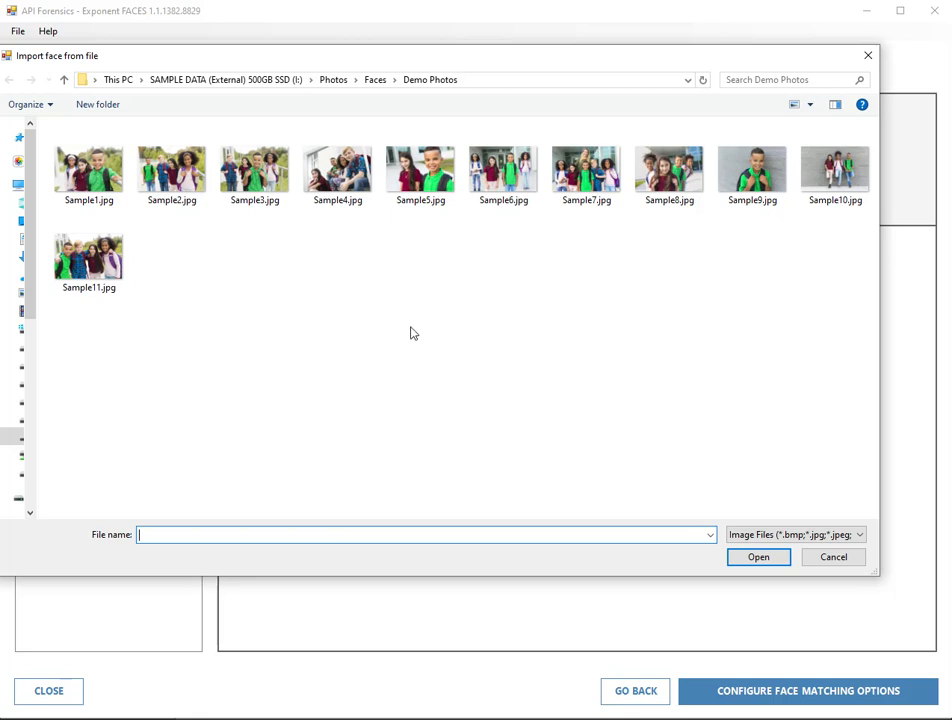
click(418, 175)
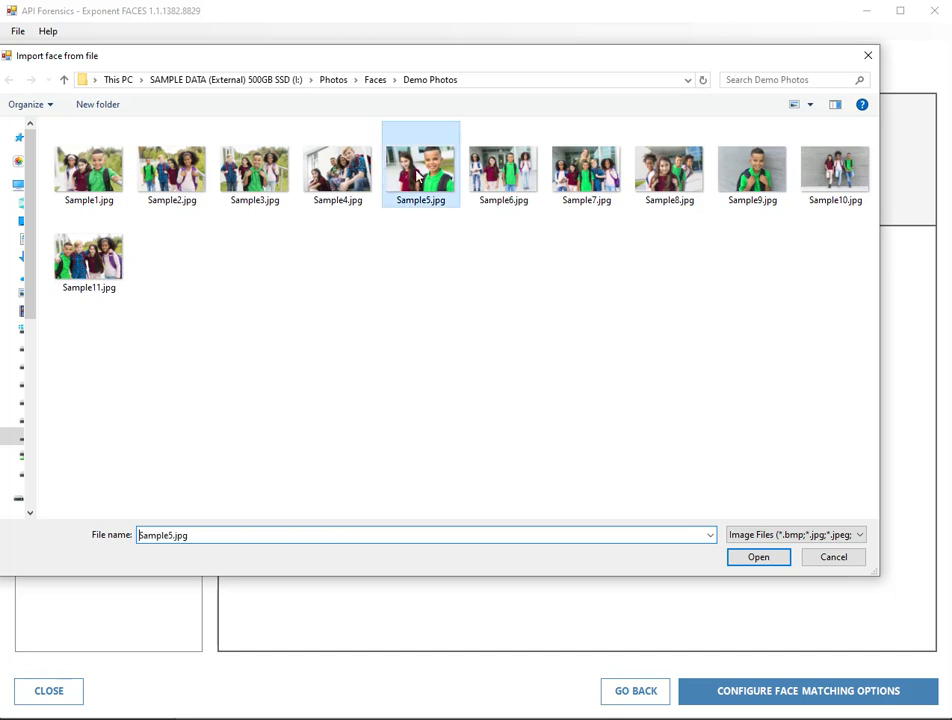
click(755, 560)
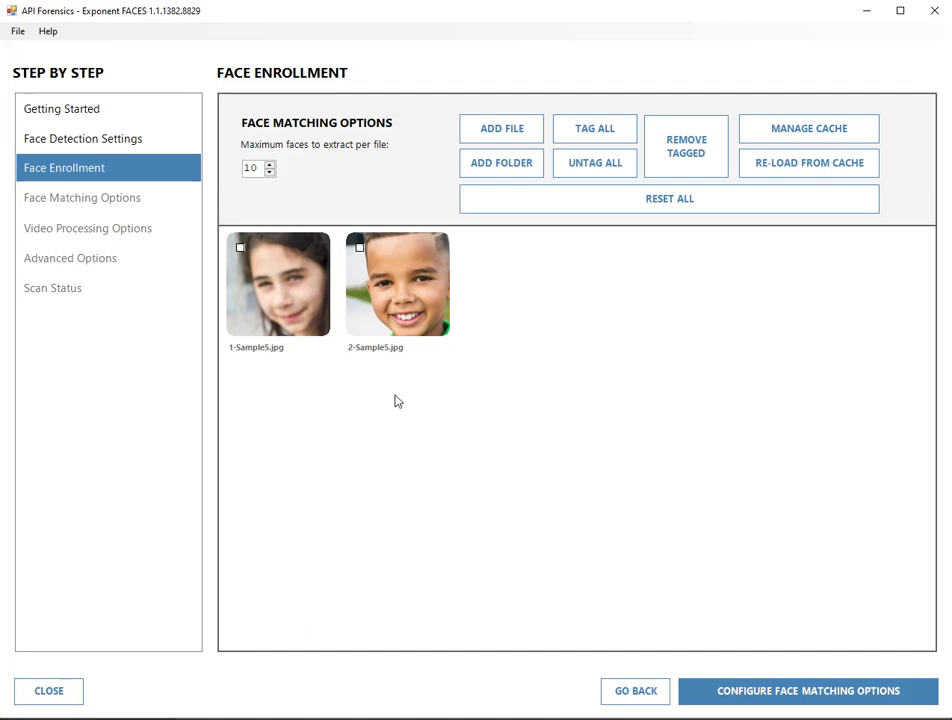
click(240, 248)
click(673, 160)
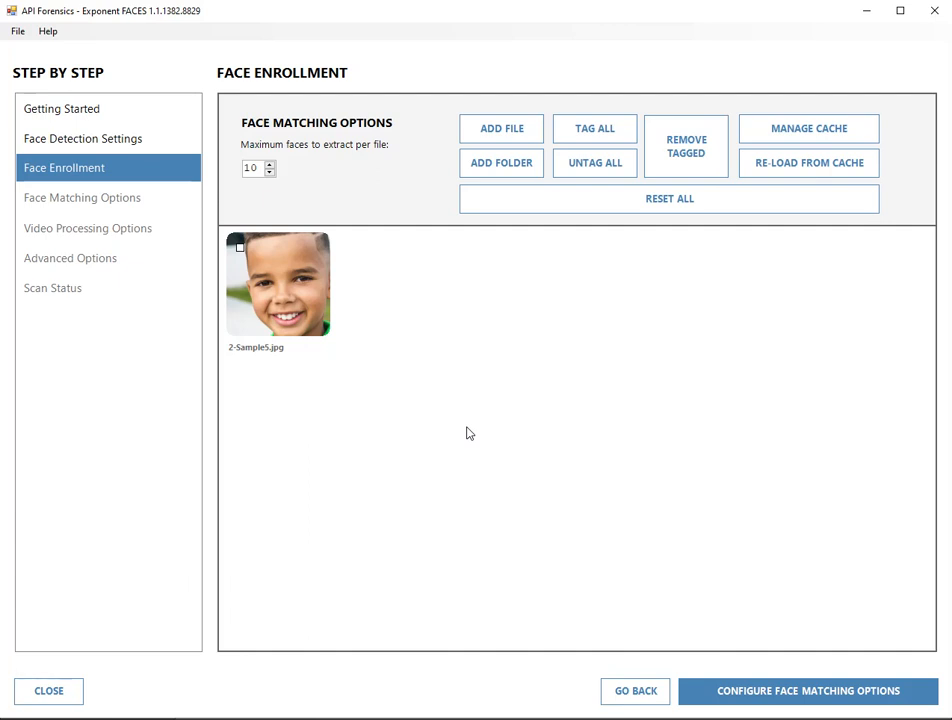
Lower the face matching accuracy percentage in the face matching options and continue to video processing
click(793, 692)
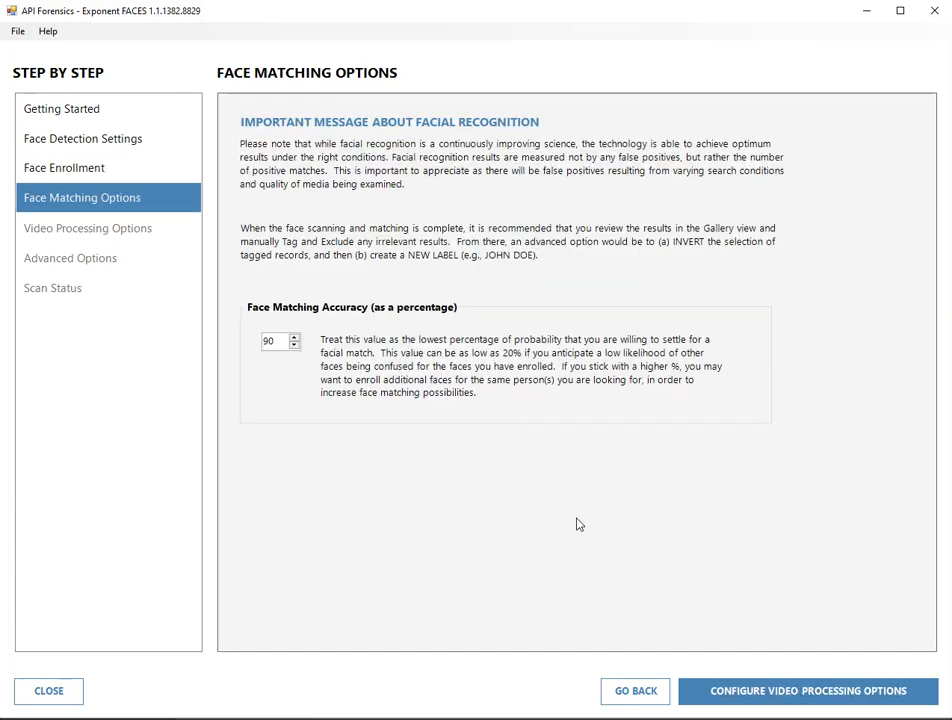
click(294, 345)
drag(294, 346, 294, 346)
click(748, 698)
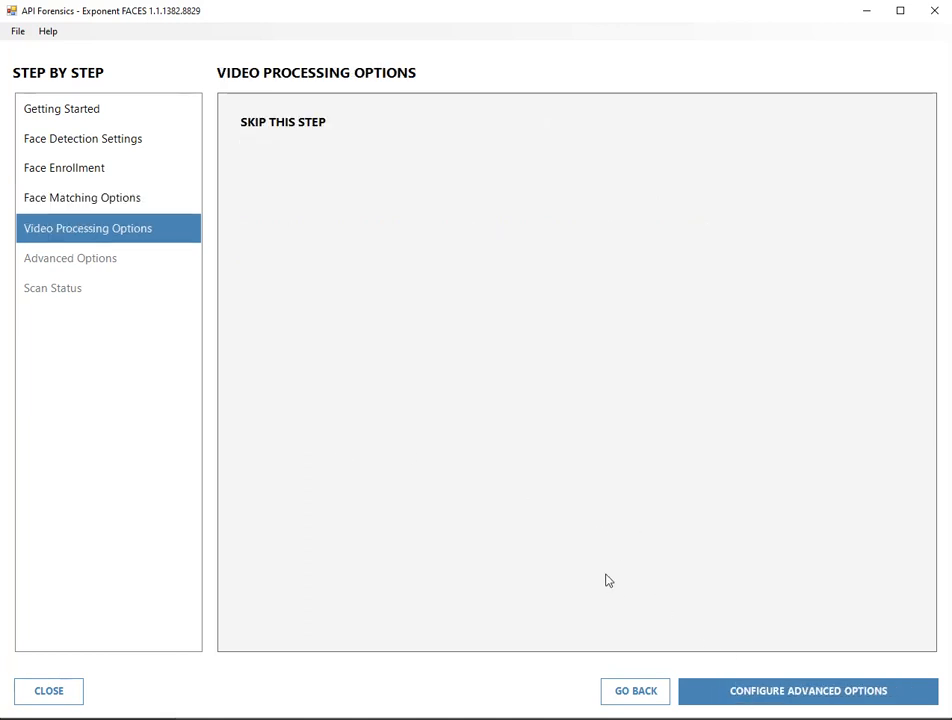
Enable the face preview in the advanced options and start the media scan with image resizing left active
click(718, 690)
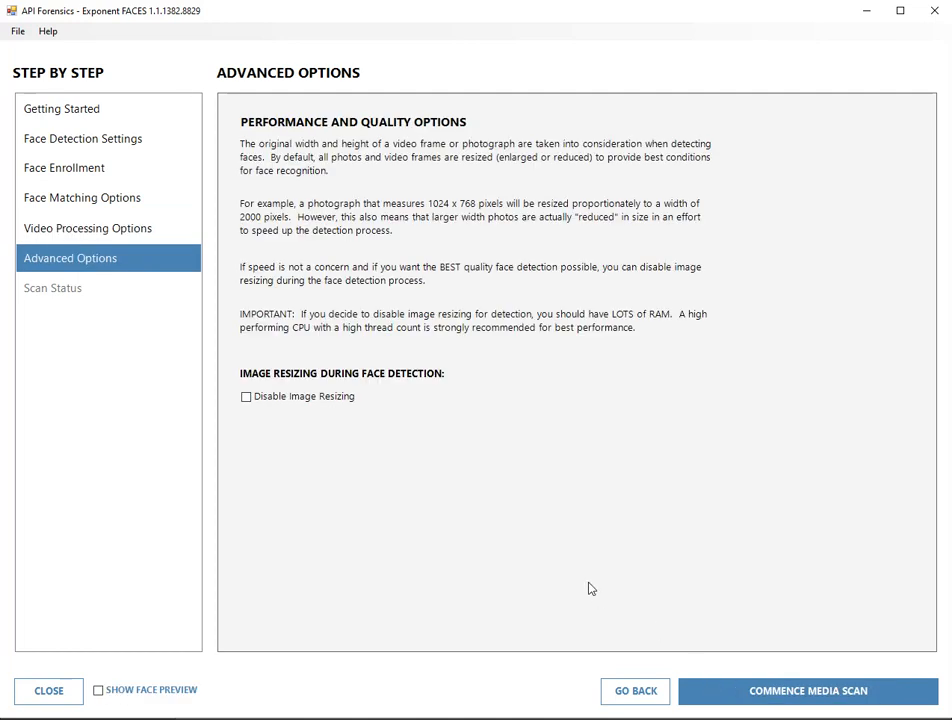
click(98, 691)
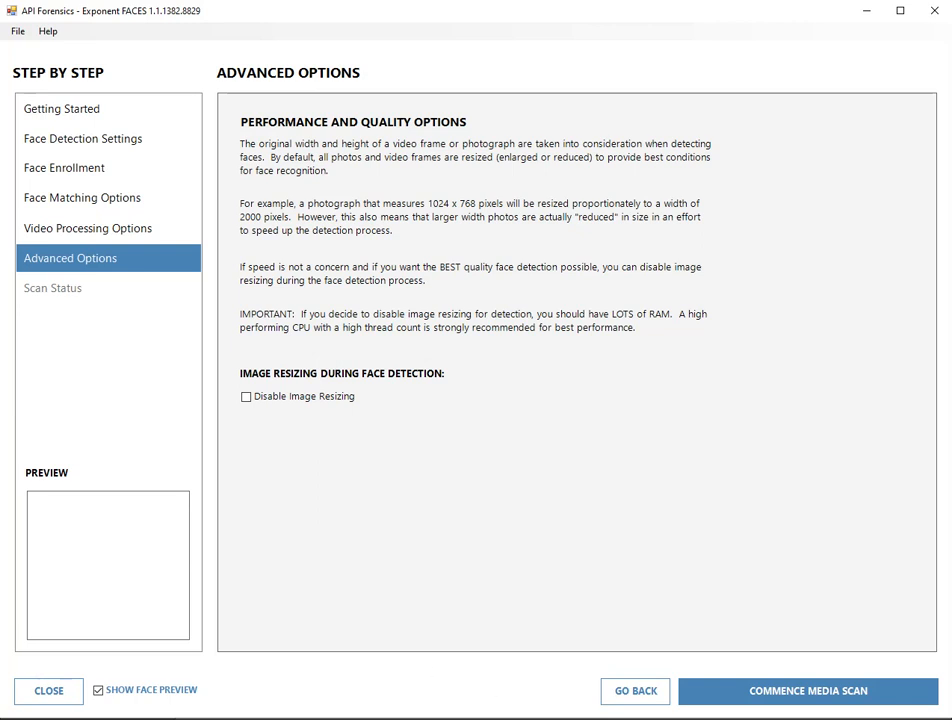
click(776, 697)
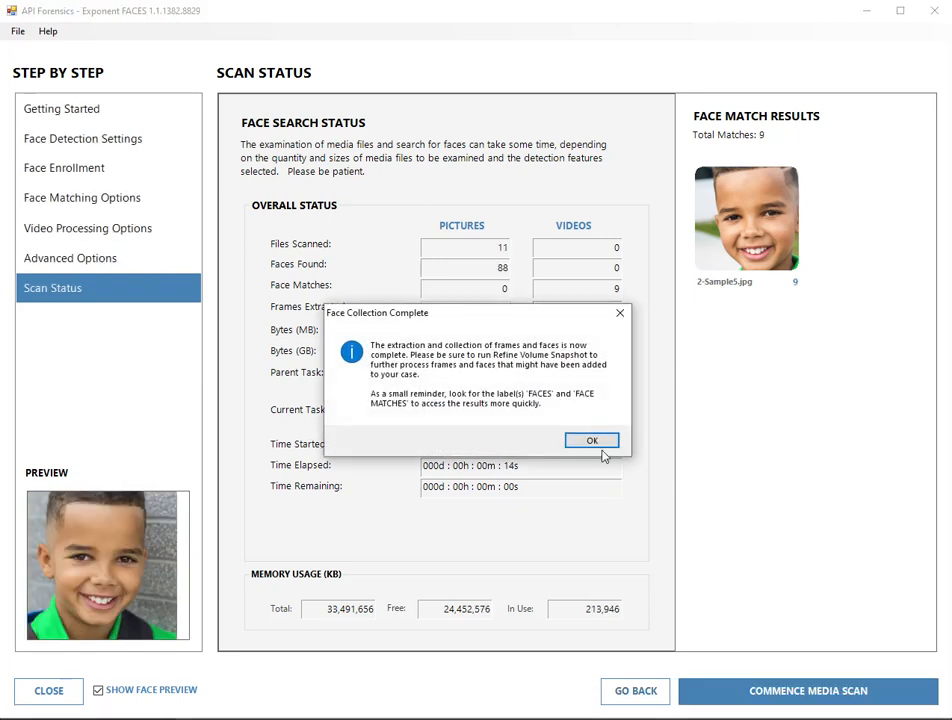
Dismiss the scan completion notice and close both Exponent windows to return to the case
click(597, 442)
click(47, 688)
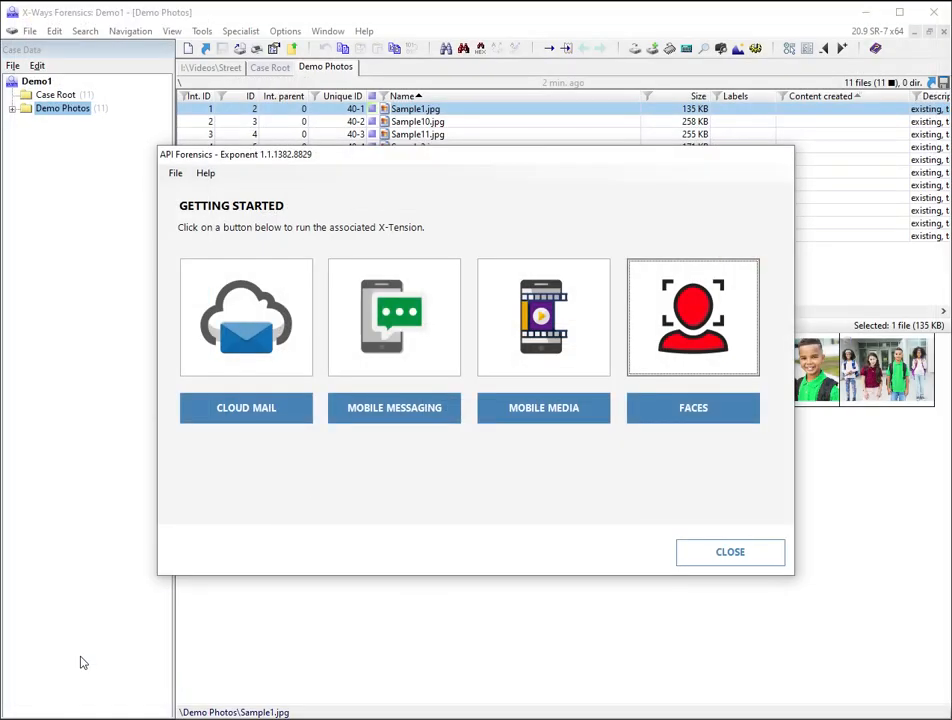
click(703, 553)
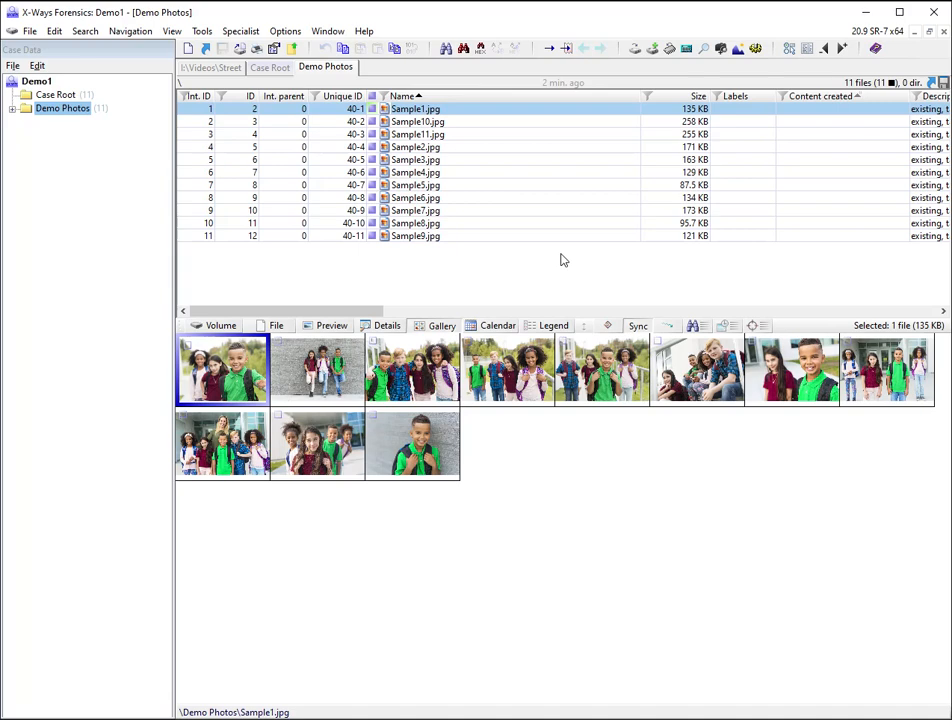
Filter the files by the FACES_MATCHED label and explore the Demo Photos folder recursively
click(719, 96)
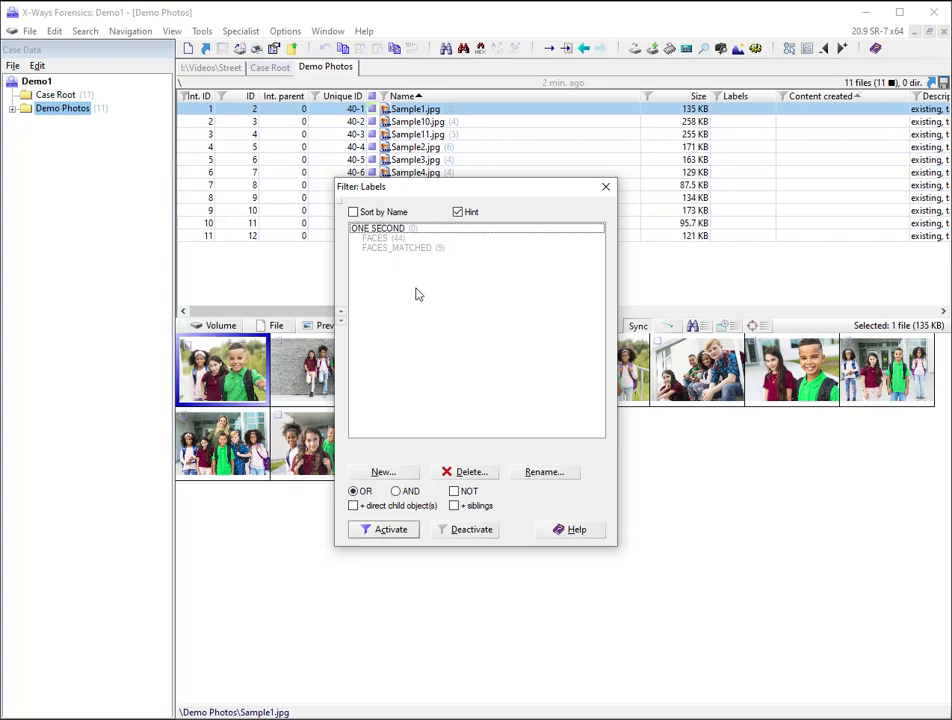
click(396, 240)
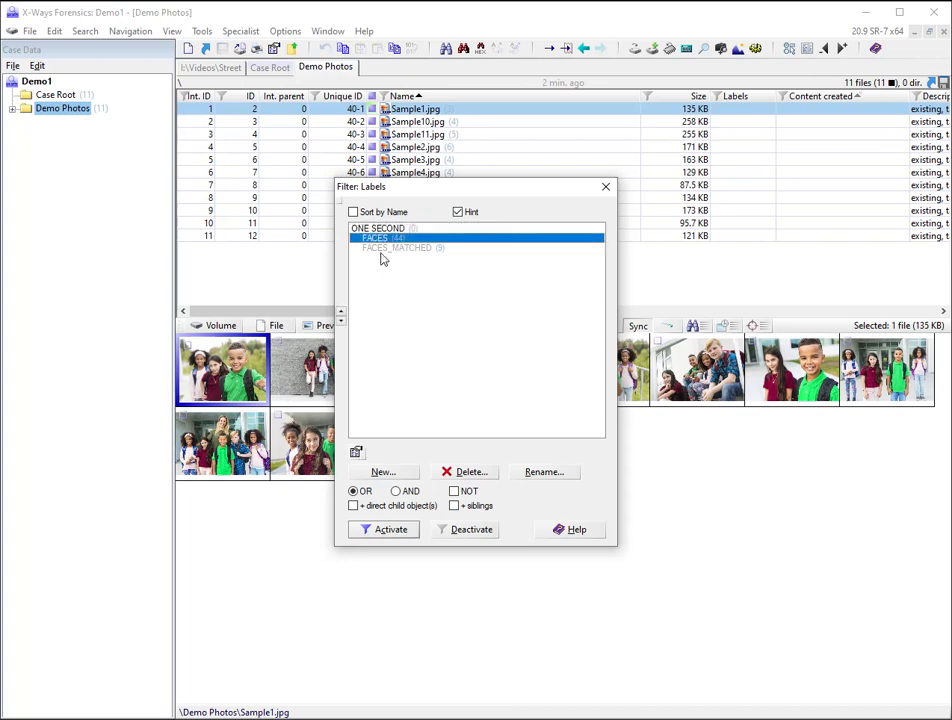
click(385, 248)
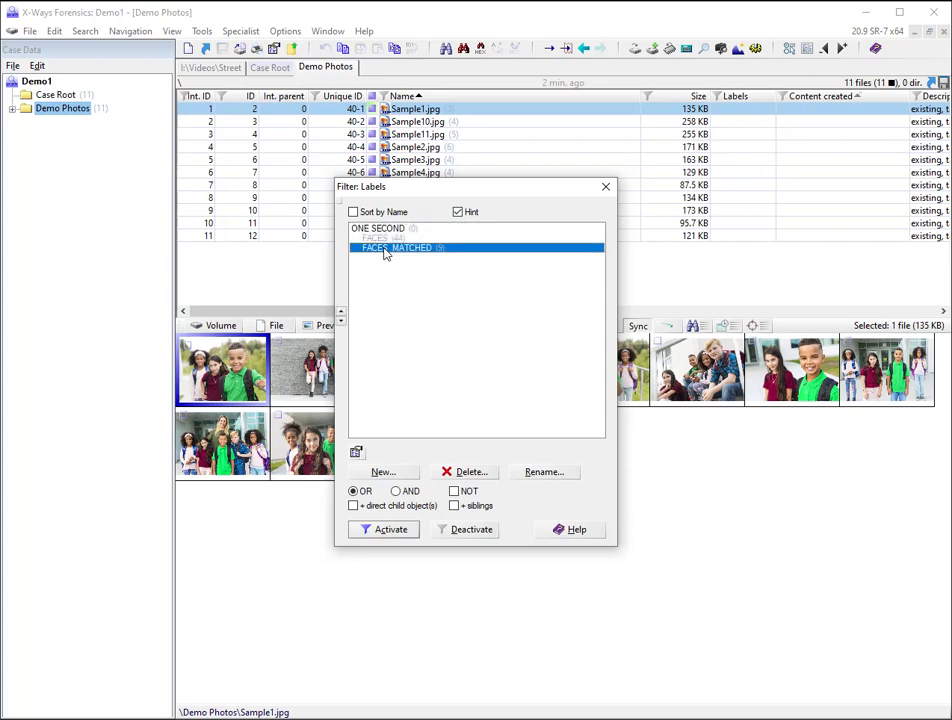
click(390, 532)
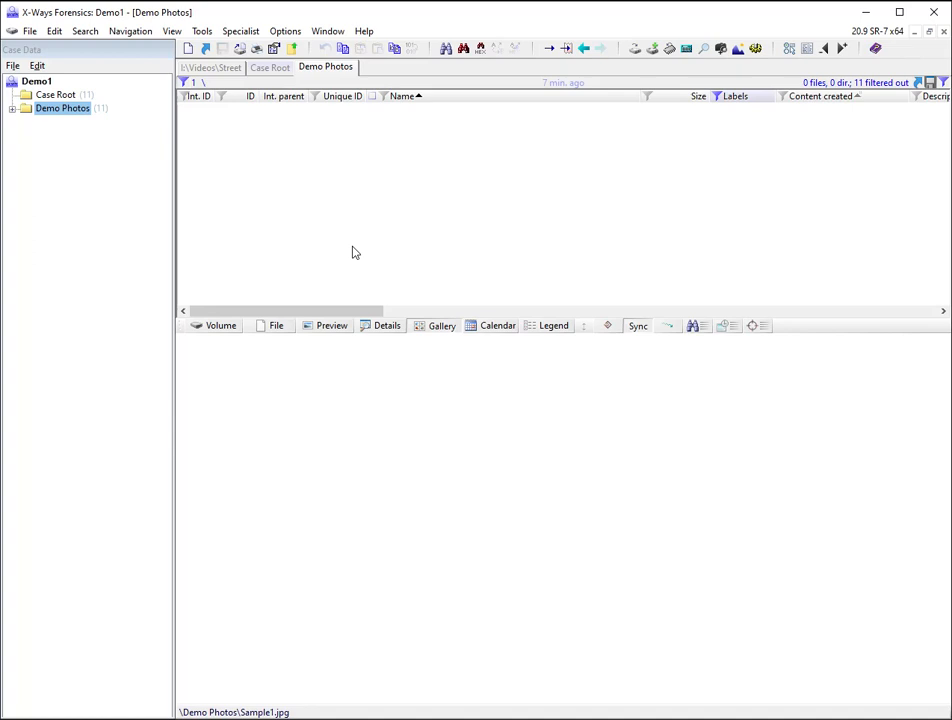
right_click(79, 109)
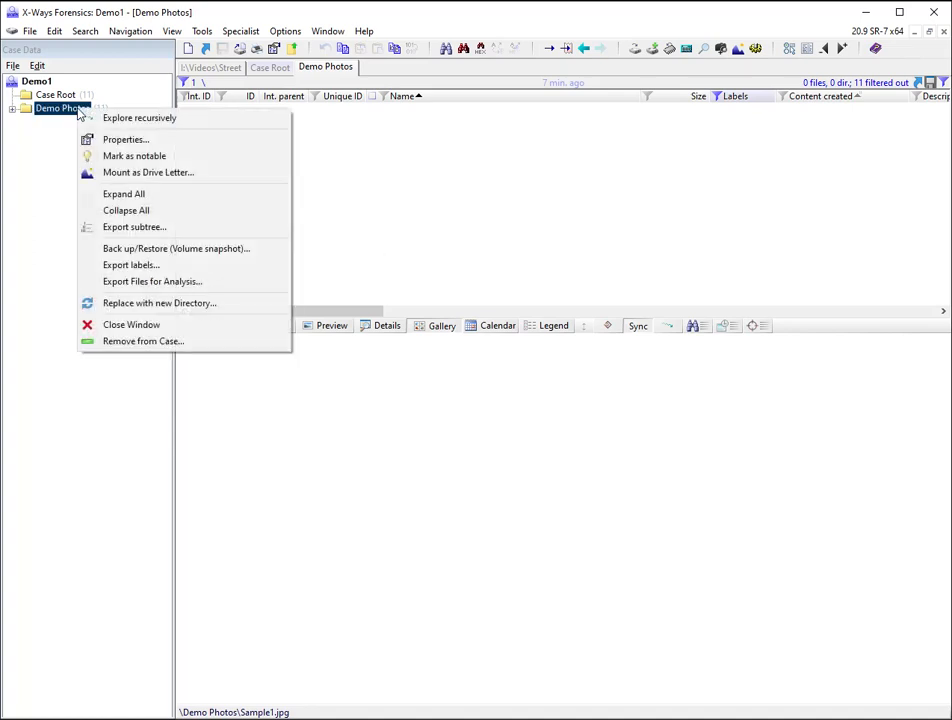
click(128, 118)
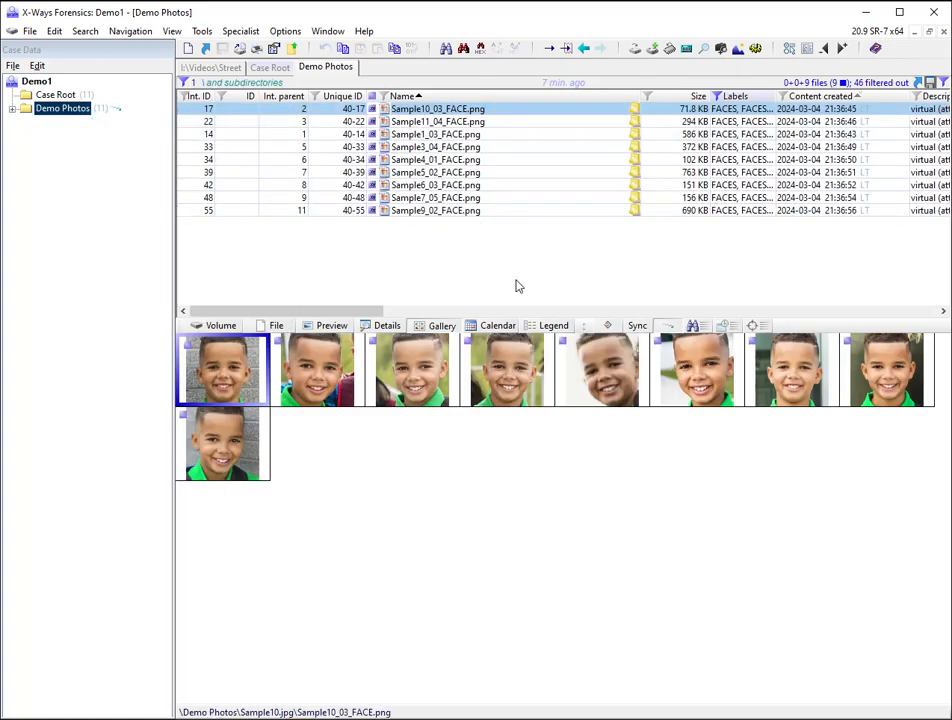